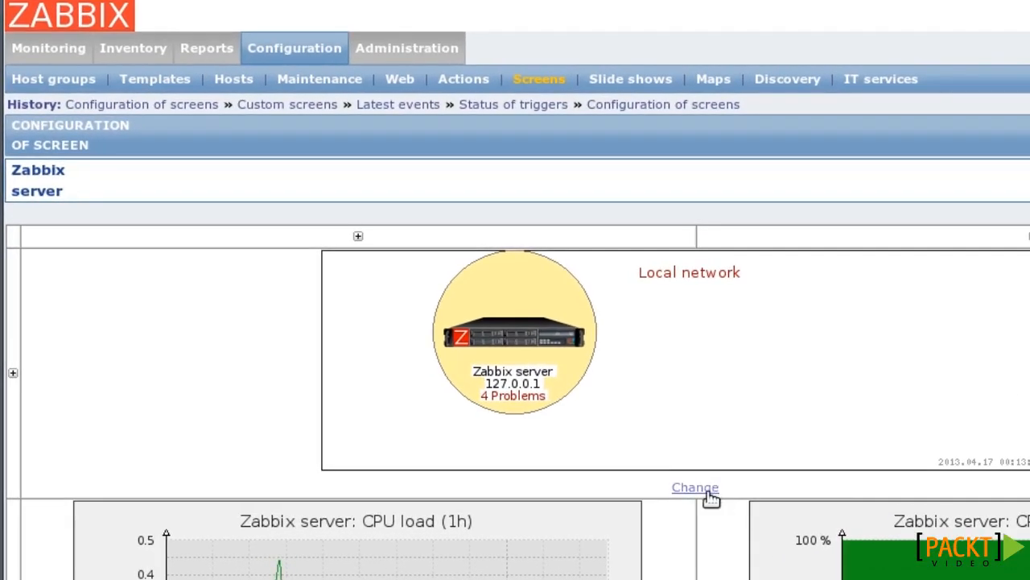
Review the resource types and cell settings of the Zabbix server screen's Local network map, discard the form, and look over the screen's graphs
click(707, 492)
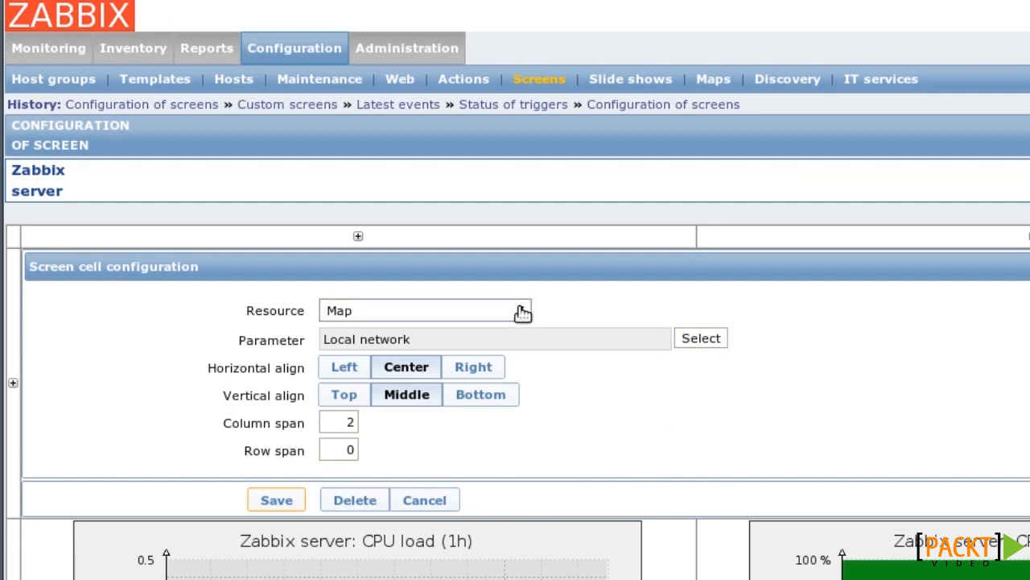
click(521, 311)
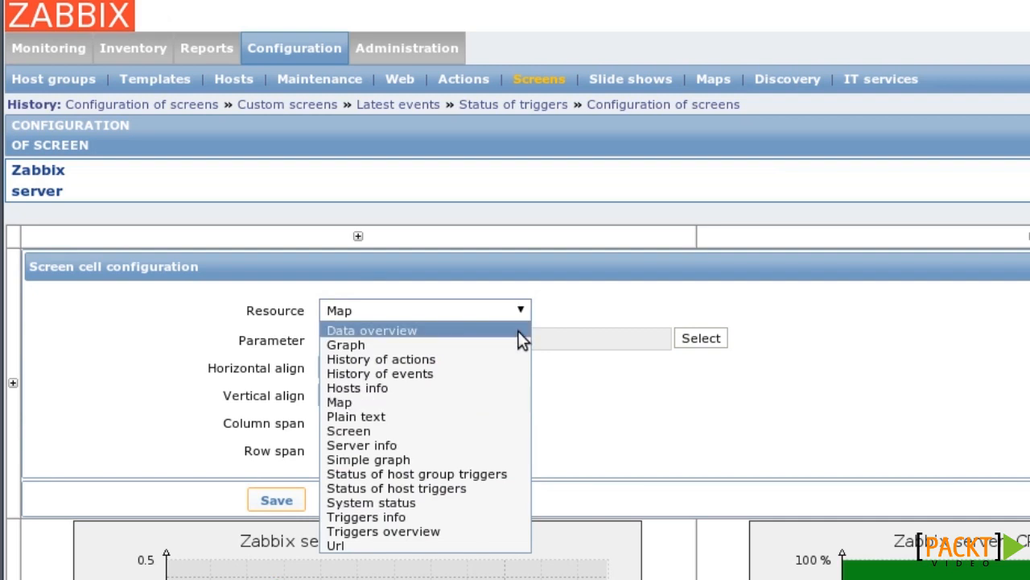
click(574, 295)
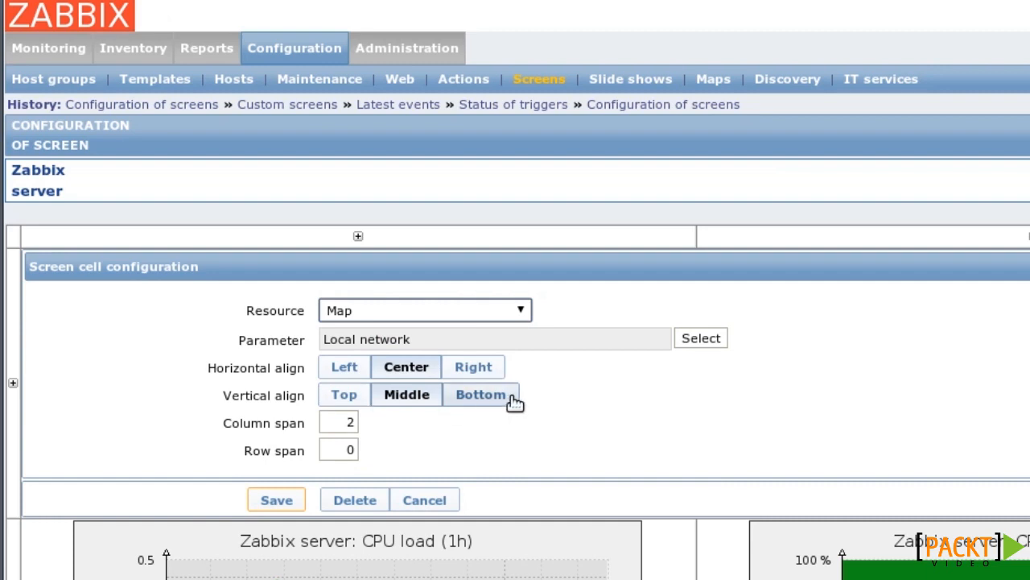
click(364, 423)
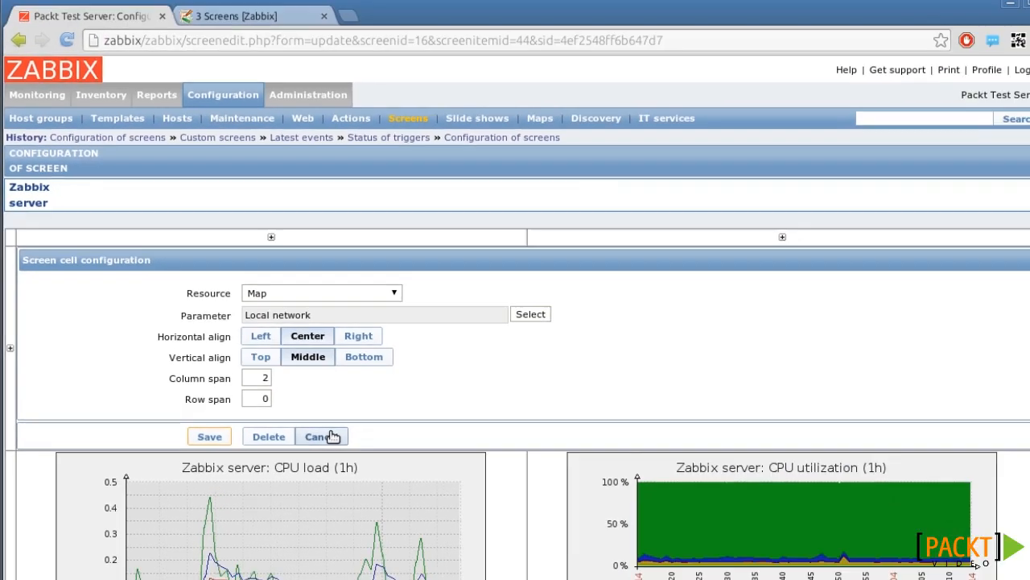
click(425, 500)
scroll(337, 449, down, 4)
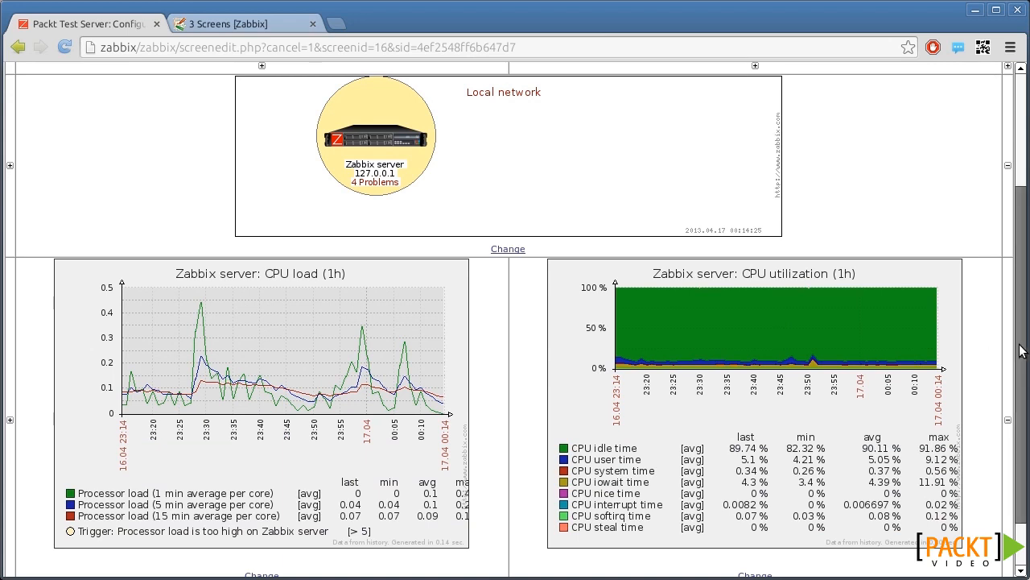
scroll(920, 156, up, 4)
Create a new screen named "Example screen" with 1 column and 1 row
click(393, 122)
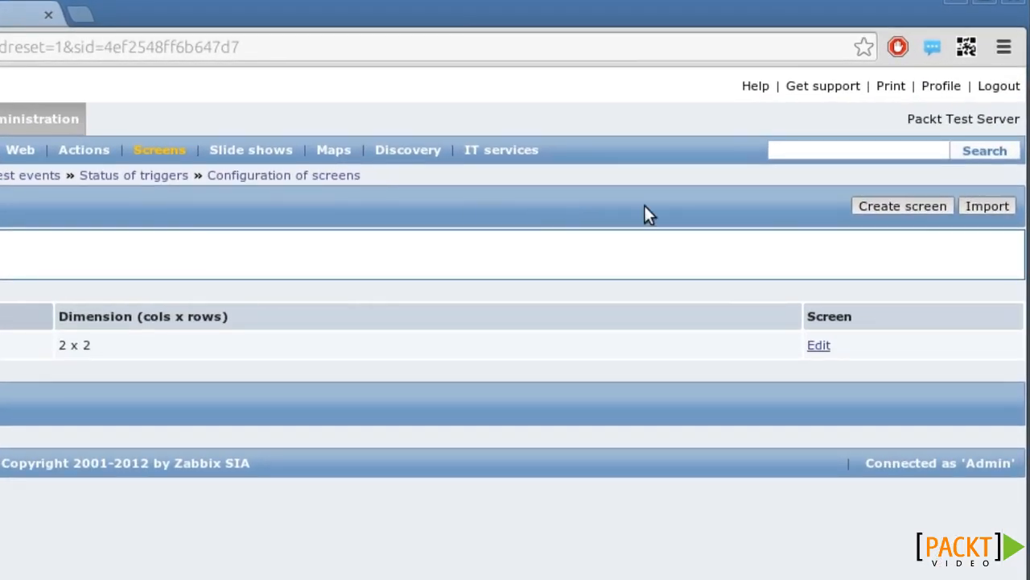
click(872, 206)
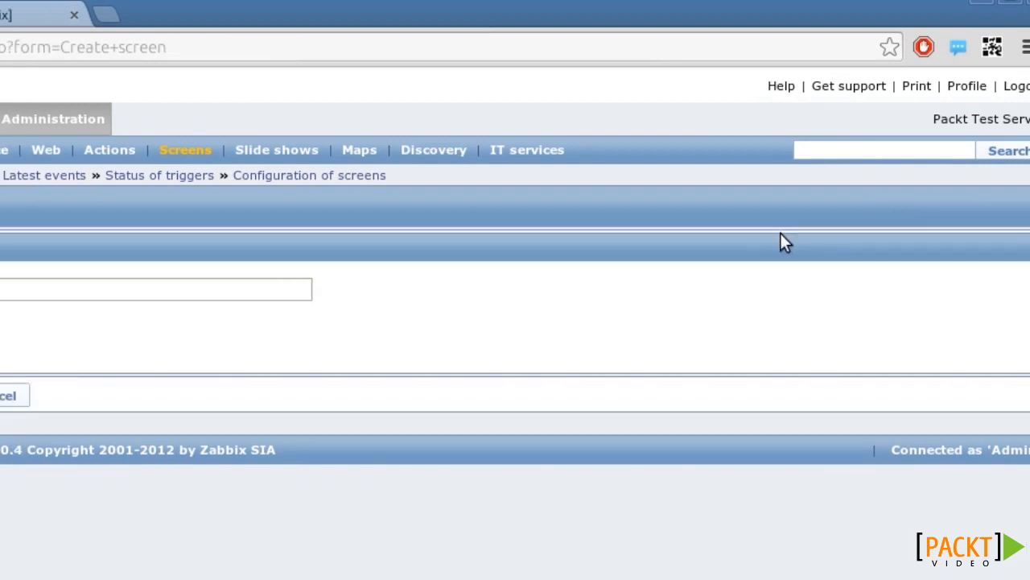
click(198, 291)
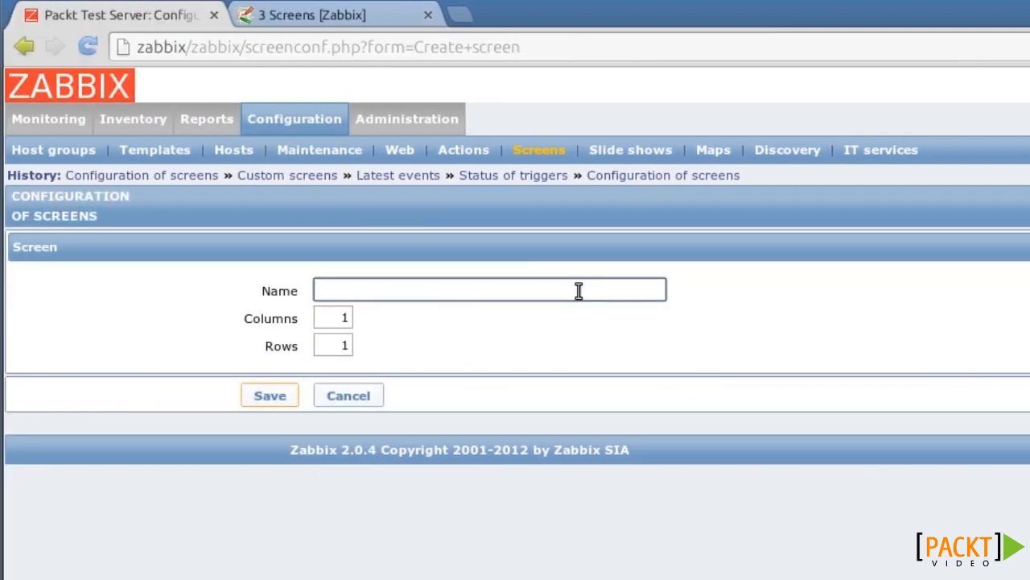
text(Ex)
key(Down)
key(Return)
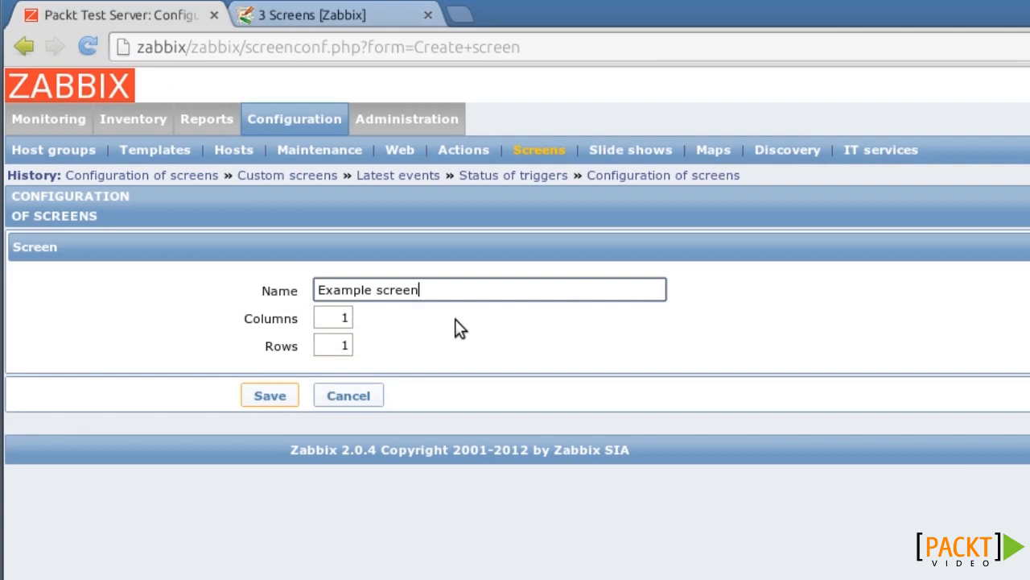
click(270, 397)
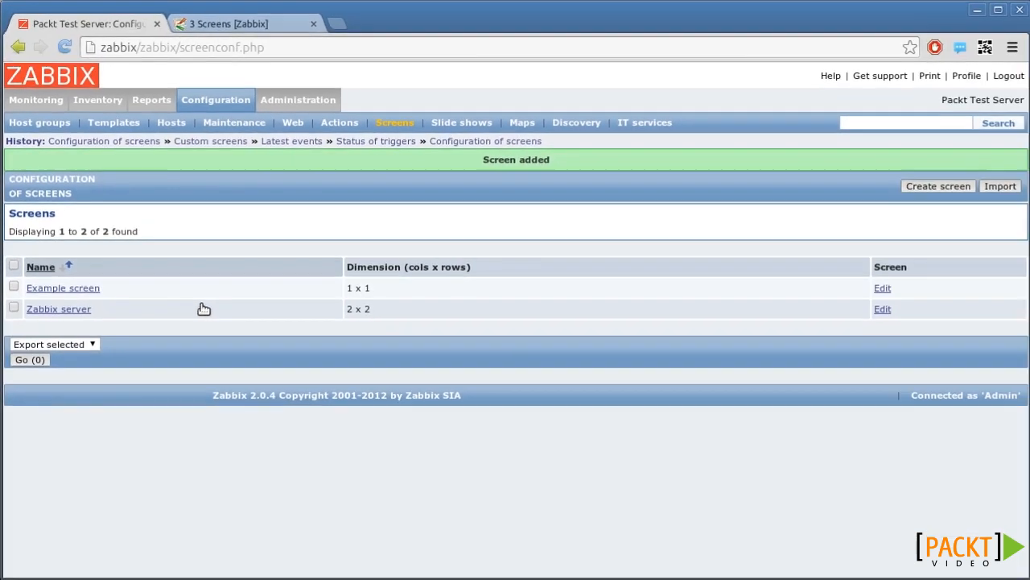
Resave the Example screen's properties without edits and extend its layout with one more column and a second row below the first
click(881, 288)
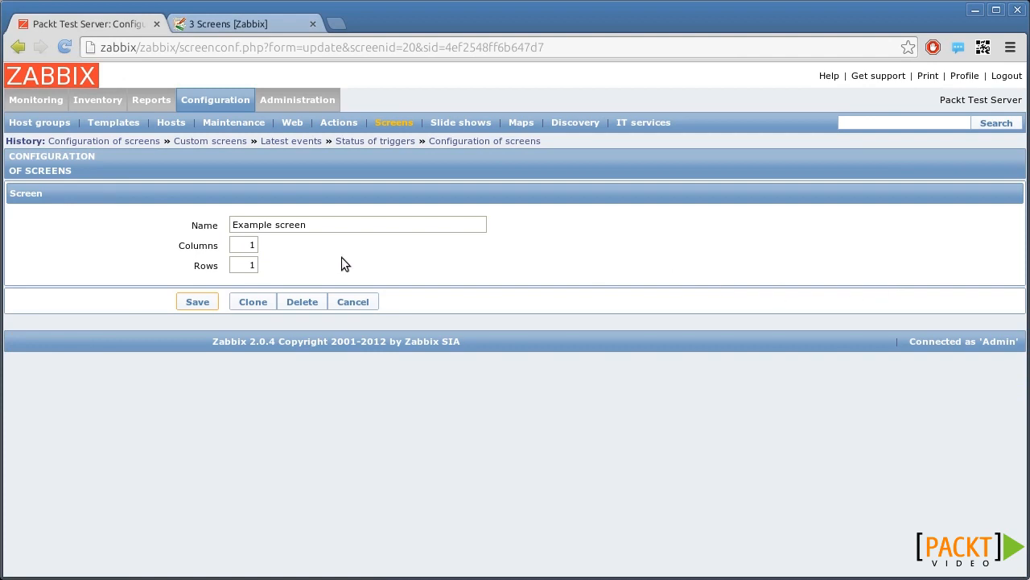
click(195, 300)
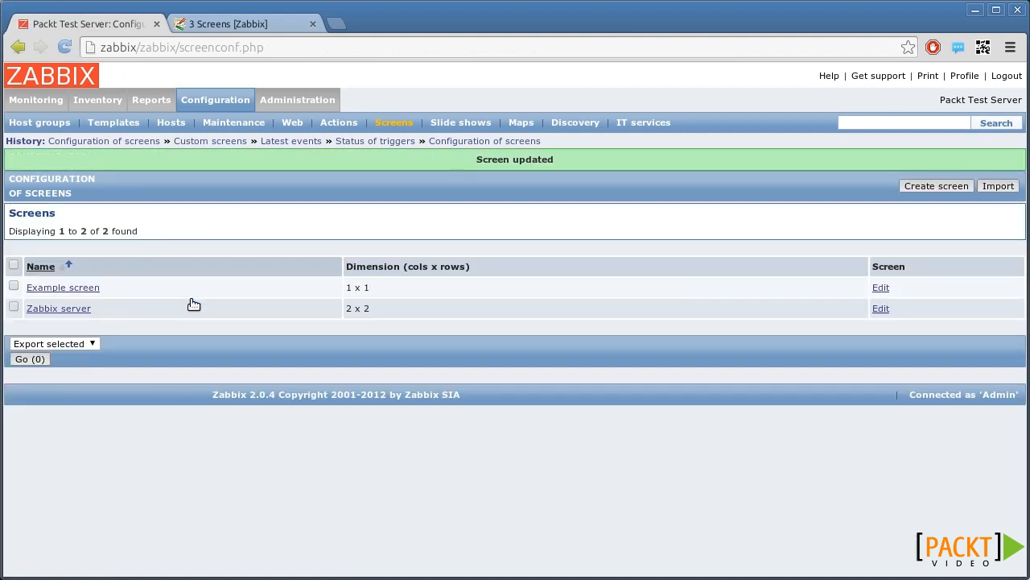
click(84, 290)
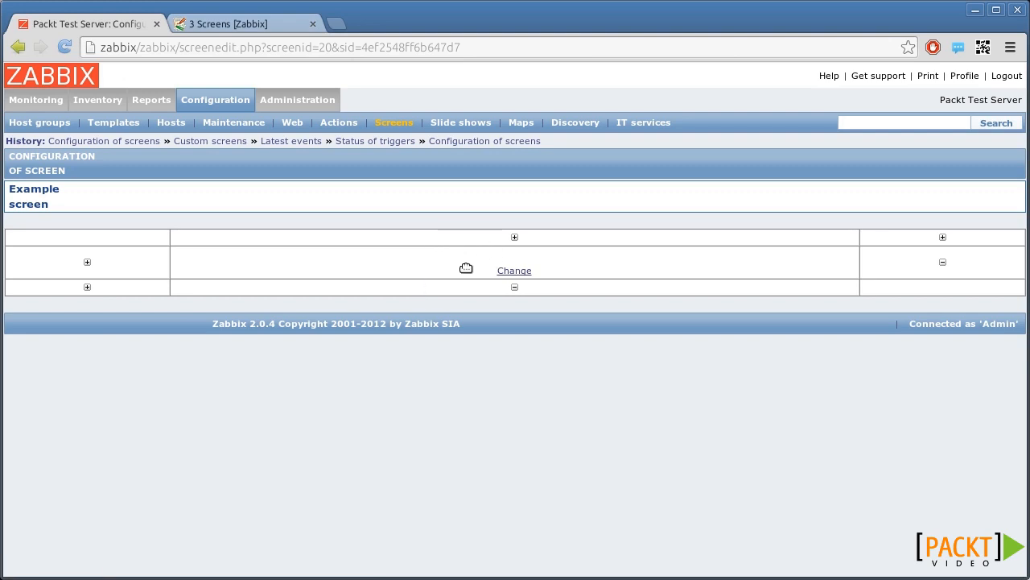
click(514, 237)
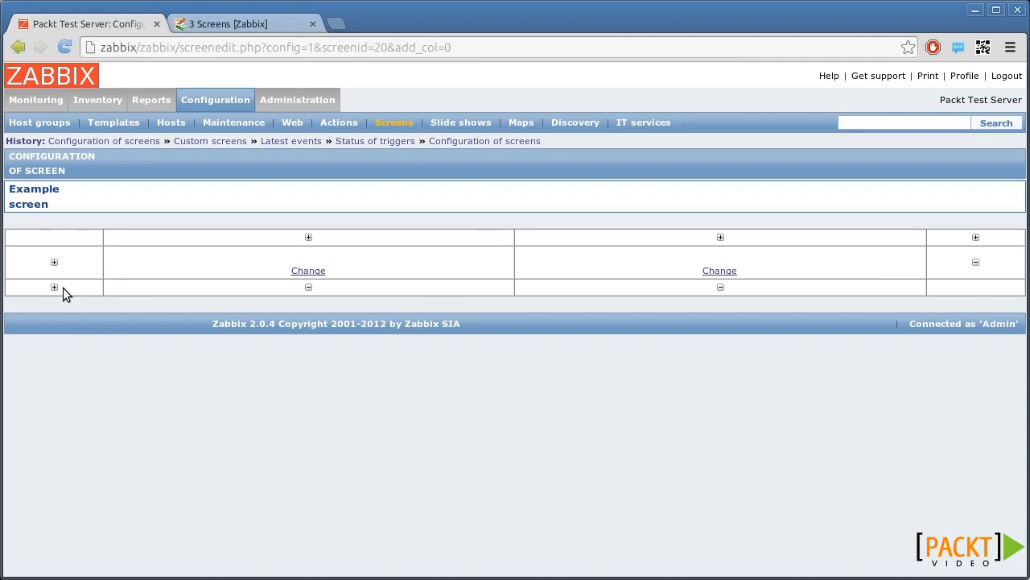
click(54, 288)
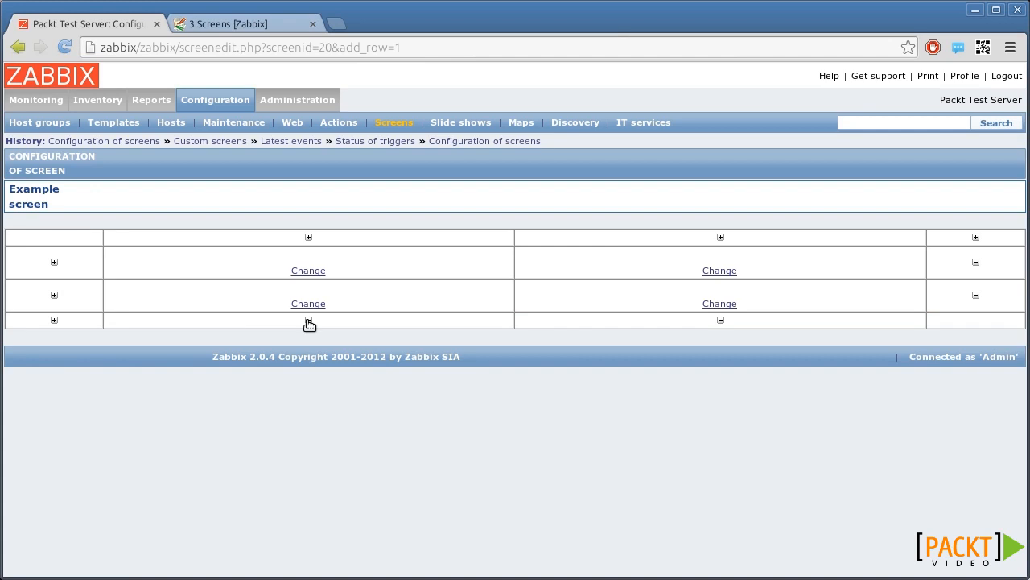
Configure the first cell of the upper row as a Graph resource showing "fry: CPU load"
click(313, 276)
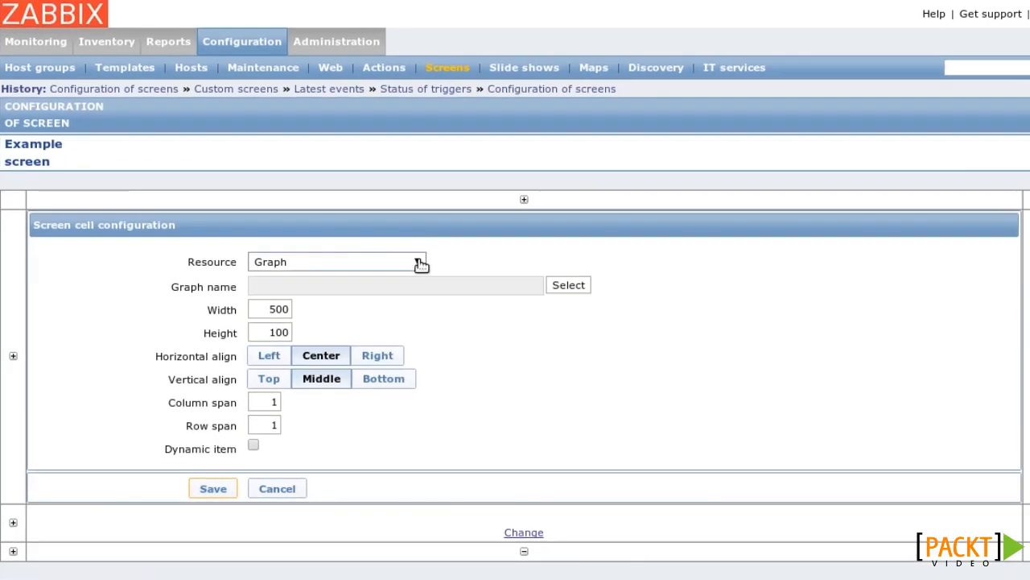
click(418, 262)
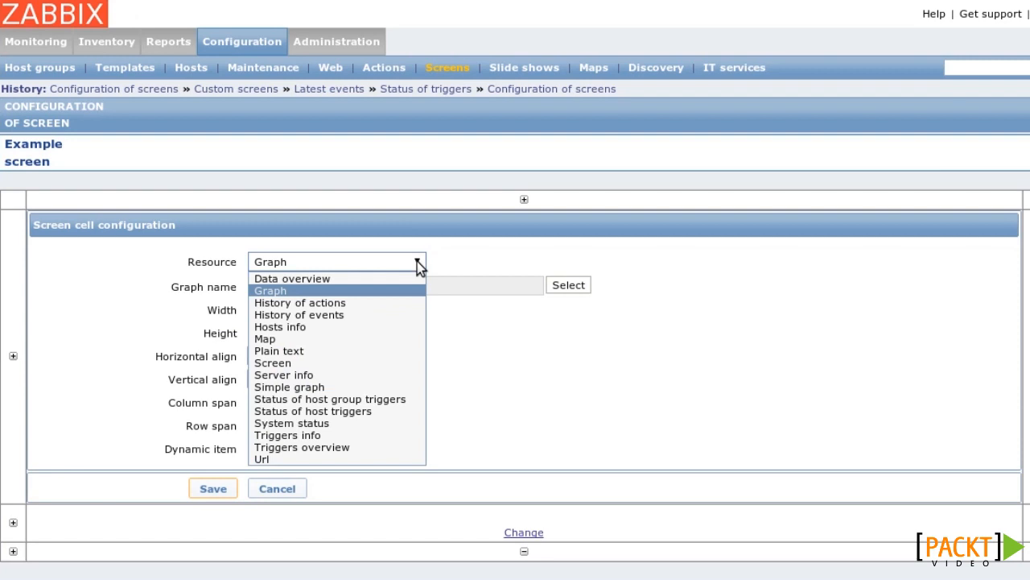
click(399, 290)
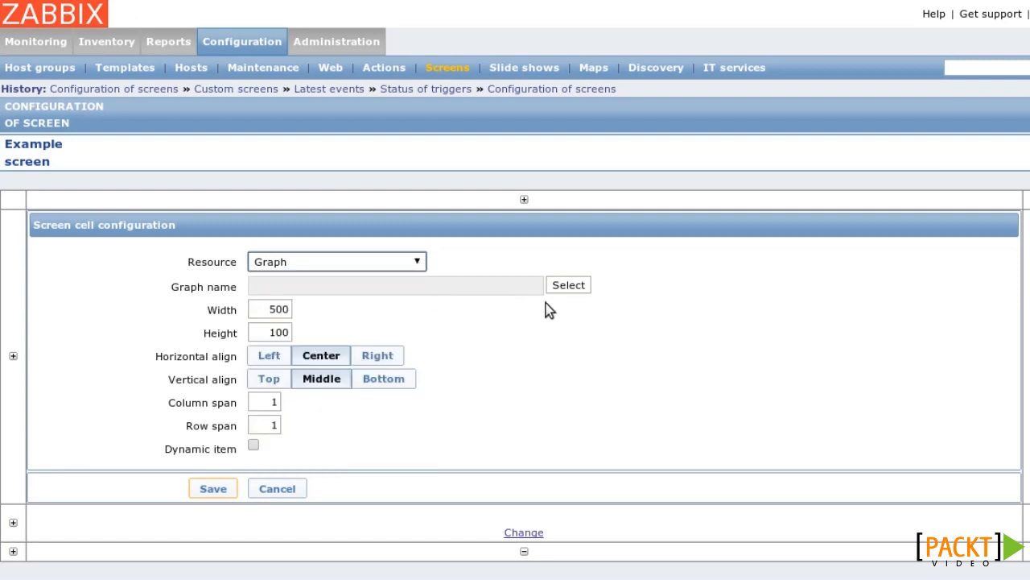
click(569, 285)
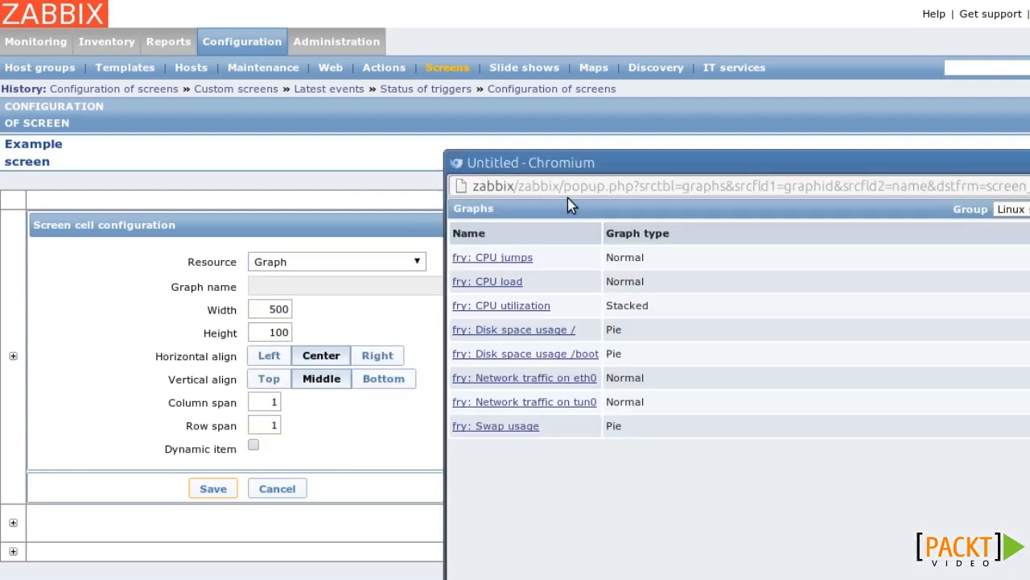
click(481, 282)
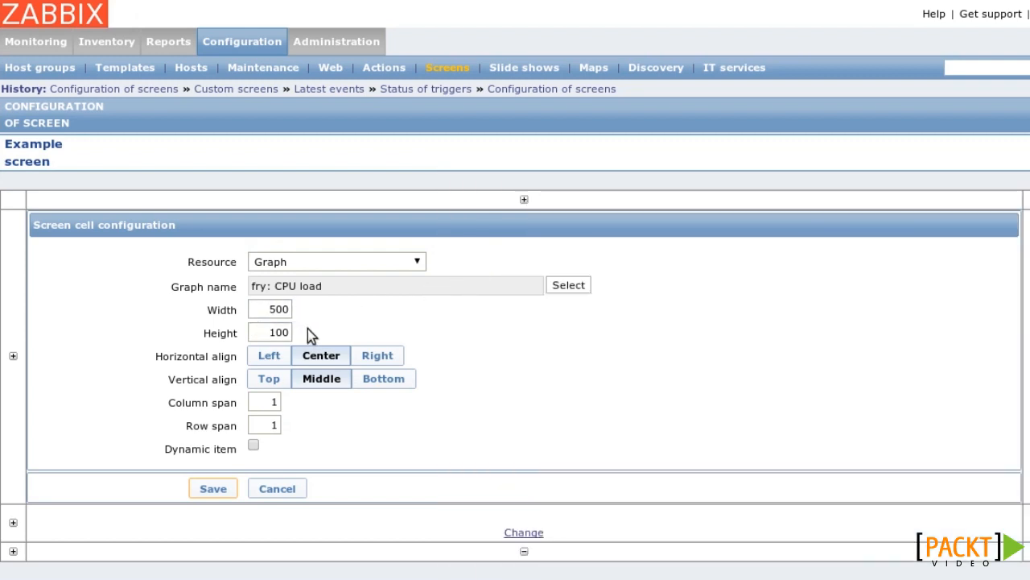
Set the CPU load graph's width to 800 and save the screen cell
double_click(261, 309)
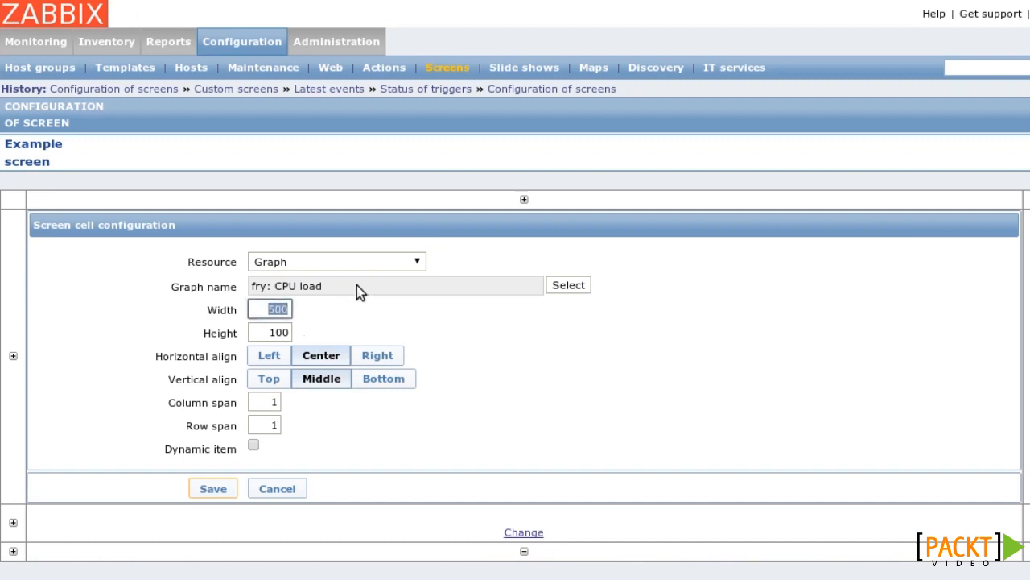
text(800)
click(356, 307)
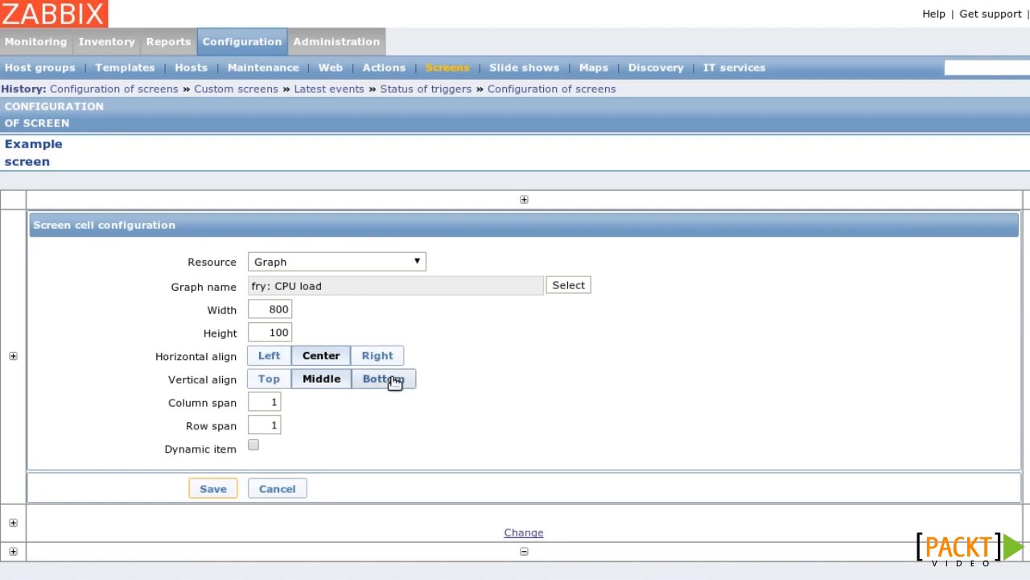
double_click(272, 402)
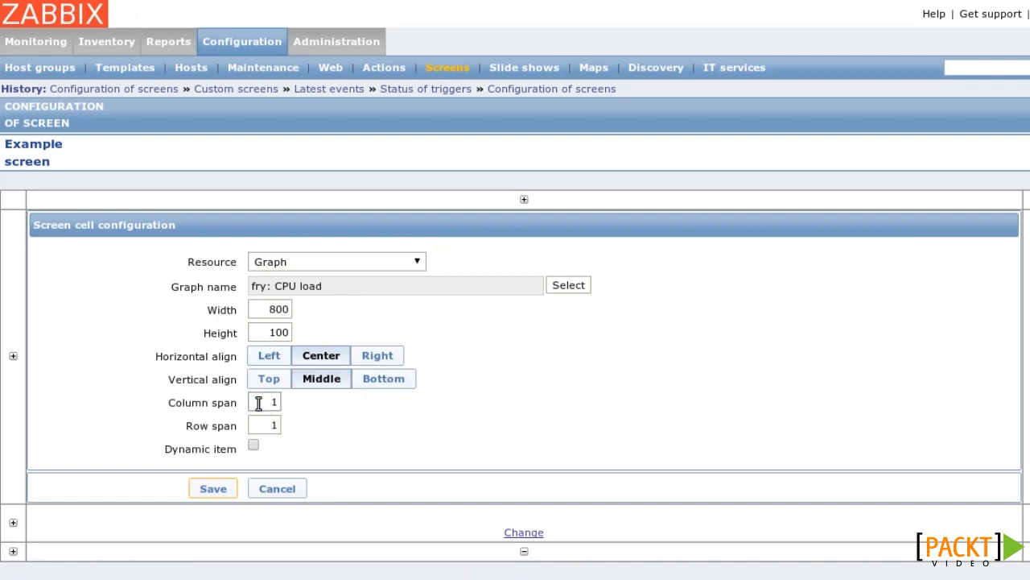
drag(270, 423, 299, 423)
click(317, 423)
click(253, 445)
click(216, 489)
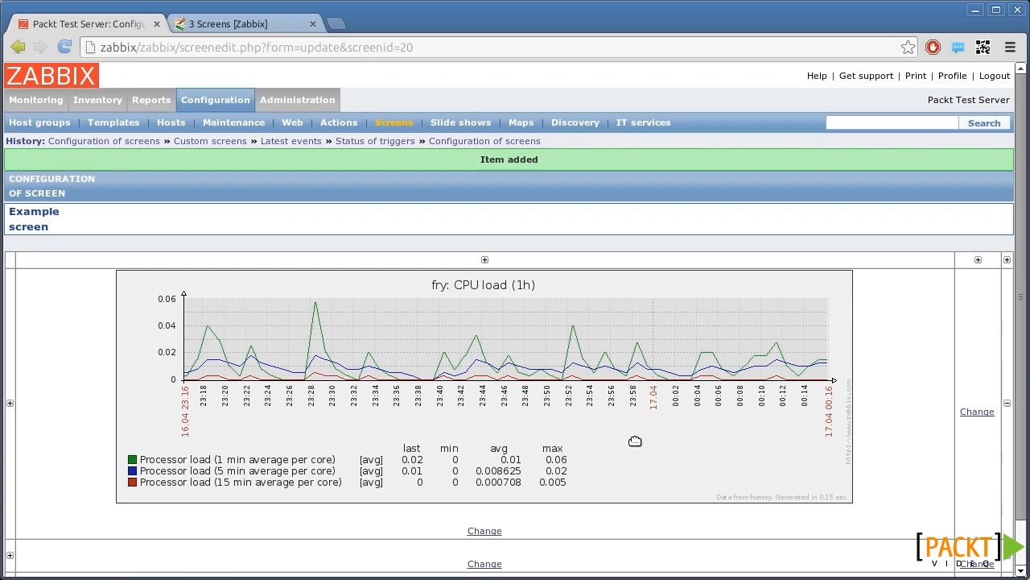
Move the CPU load graph into the cell below and return it to the upper row
drag(641, 435, 617, 555)
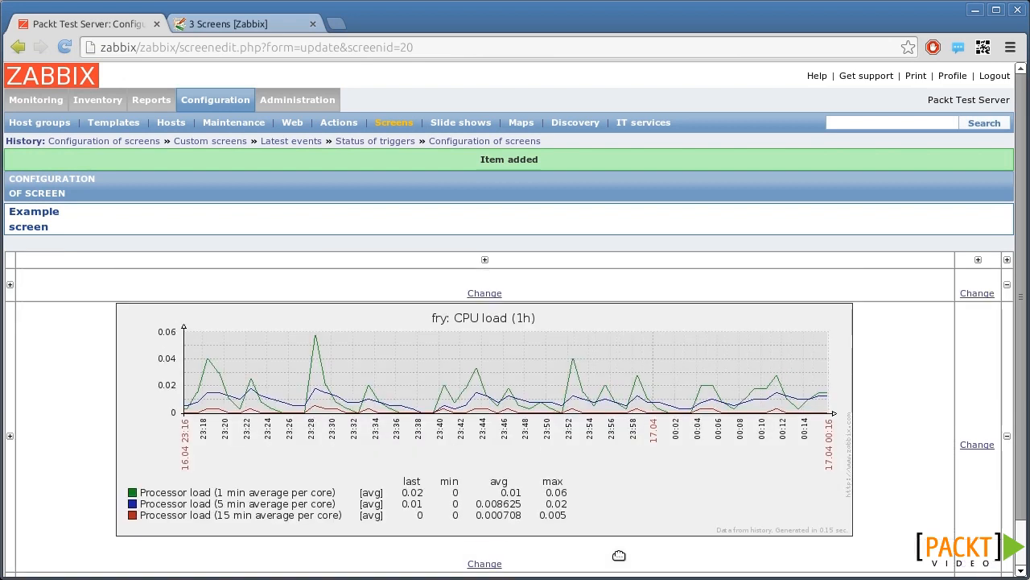
drag(627, 464, 631, 281)
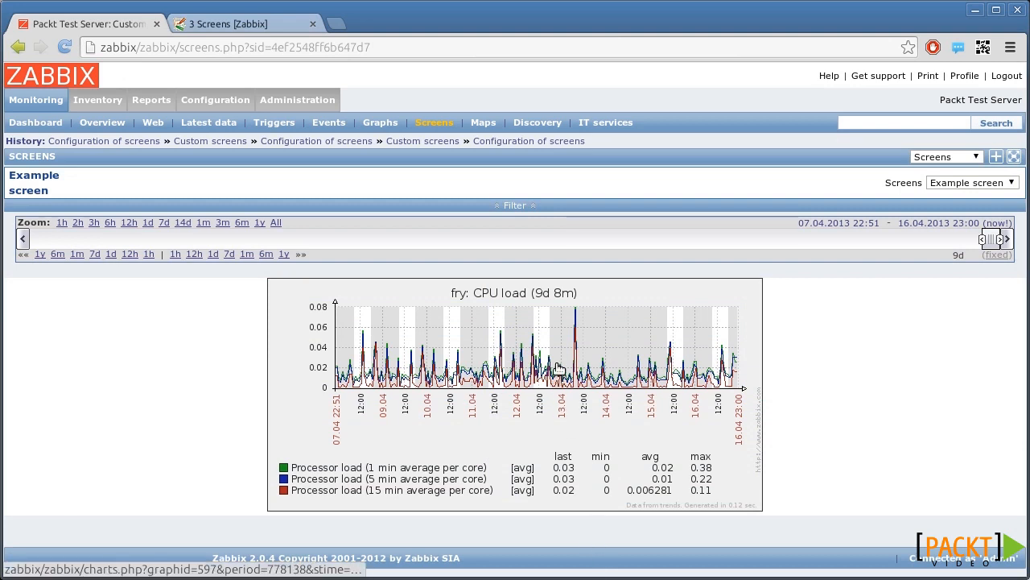
Zoom the time range on spikes in the Example screen's CPU load graph and on a shorter period in its CPU system time graph
drag(558, 369, 603, 367)
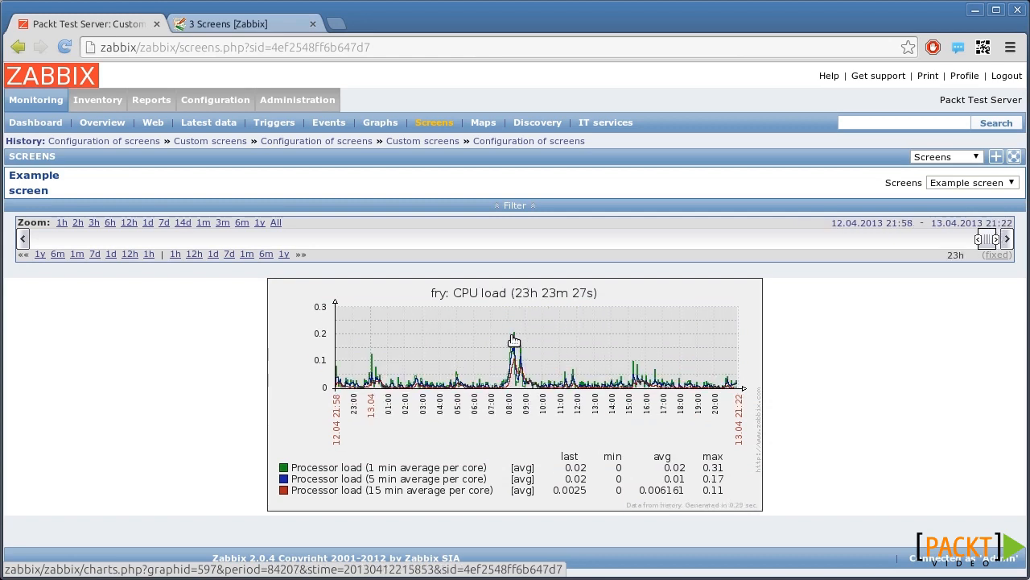
drag(463, 338, 586, 344)
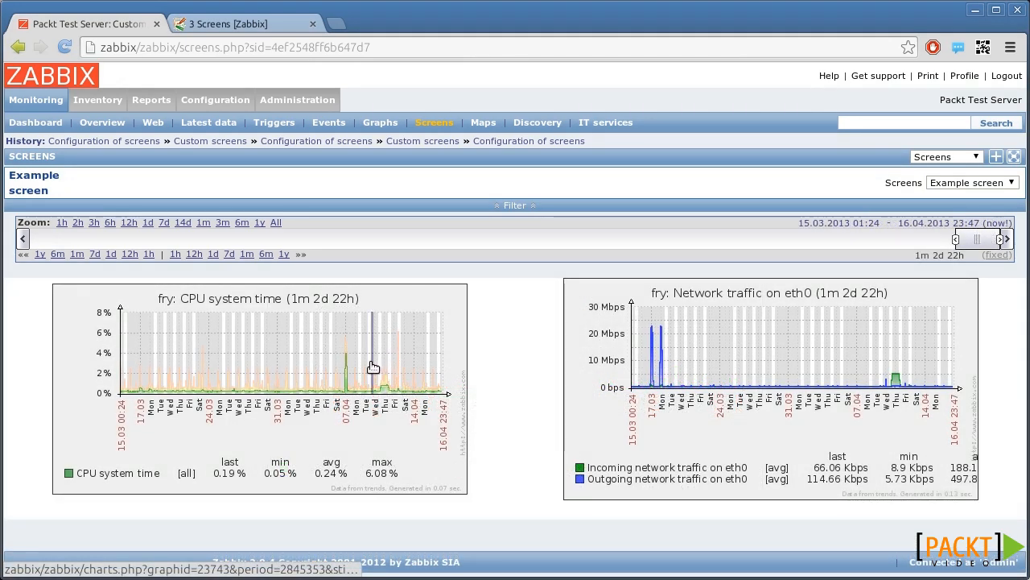
drag(373, 367, 406, 365)
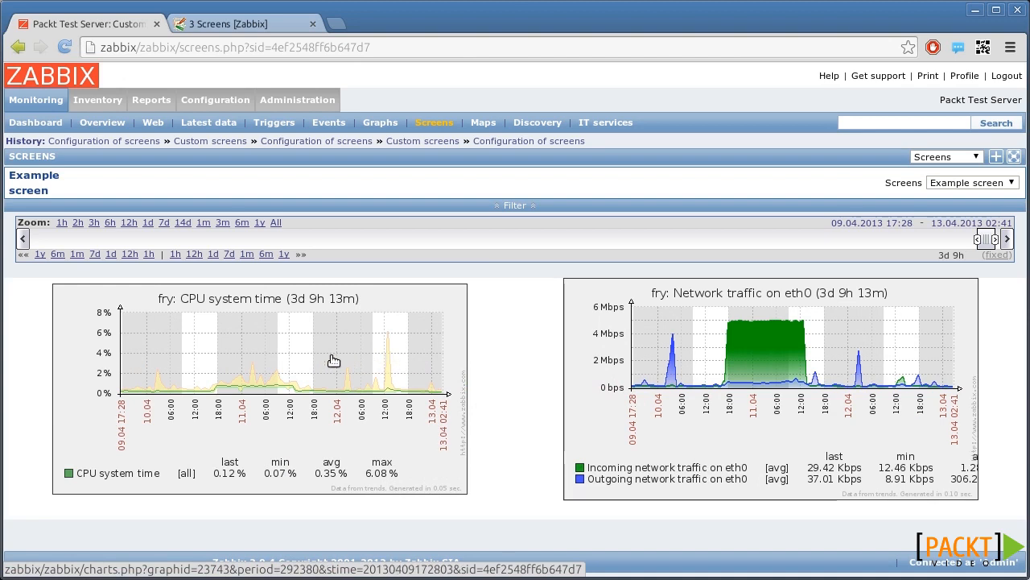
drag(202, 362, 317, 360)
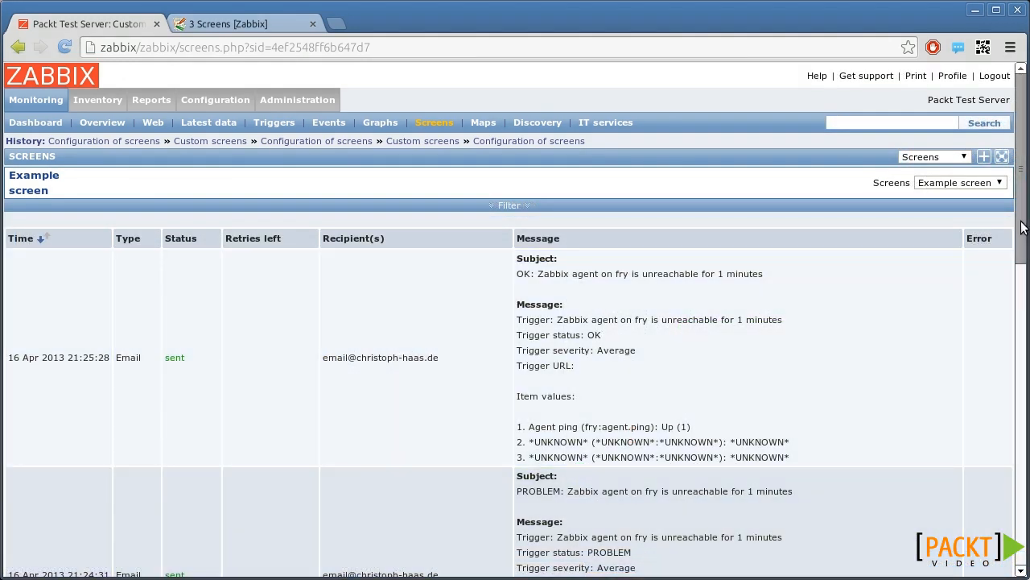
Read through the action history and the nested Zabbix server screen shown in the Example screen
drag(1023, 227, 1019, 522)
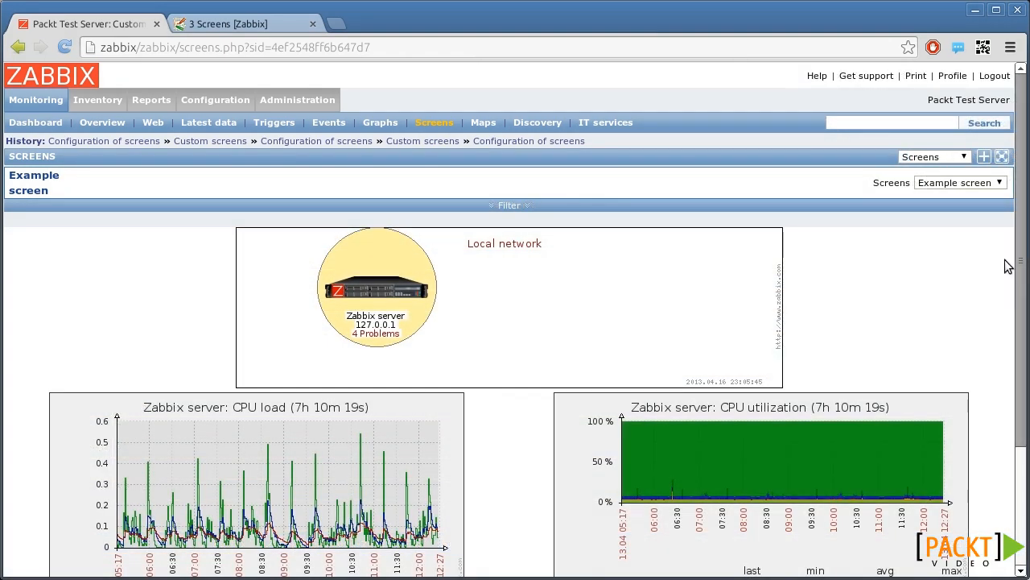
mouse_move(1021, 223)
mouse_down()
mouse_move(1022, 352)
mouse_move(1014, 217)
mouse_up()
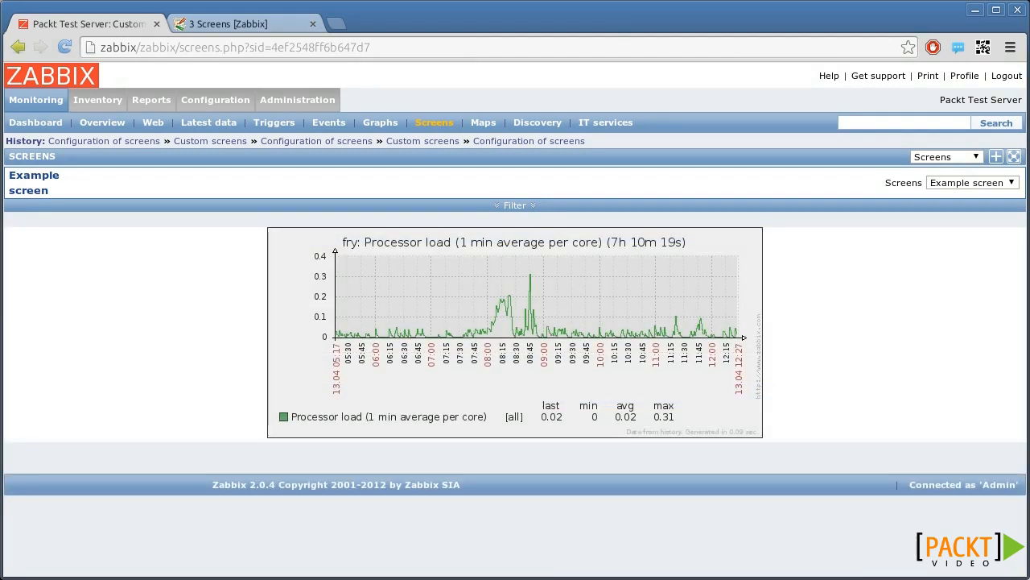
Show the time filter and zoom the fry processor load graph to about 07:15 to 10:00
click(526, 209)
drag(443, 355, 604, 369)
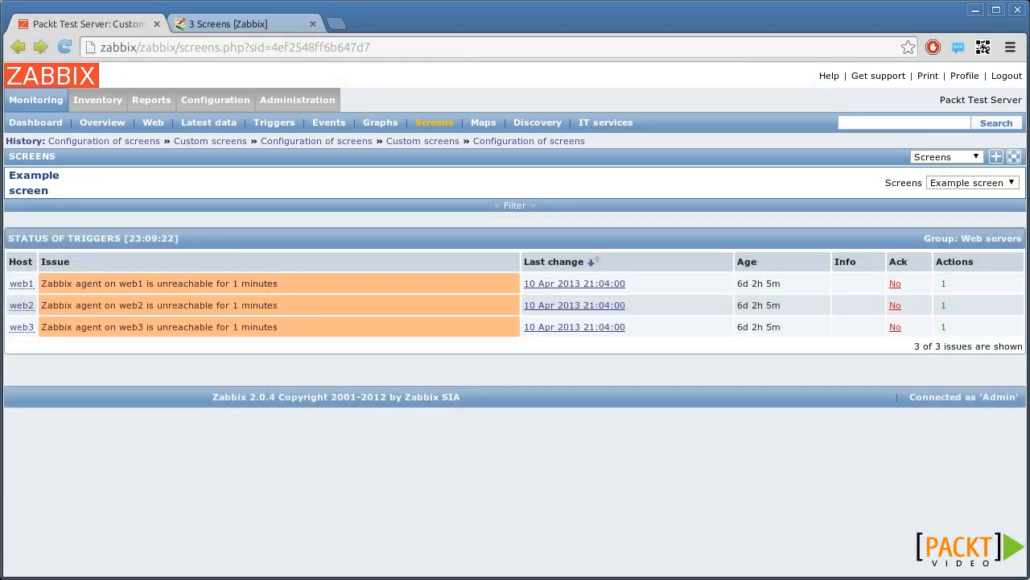
Examine the trigger status lists and the triggers overview, and scroll through the embedded Zabbix documentation page to its end
mouse_move(383, 277)
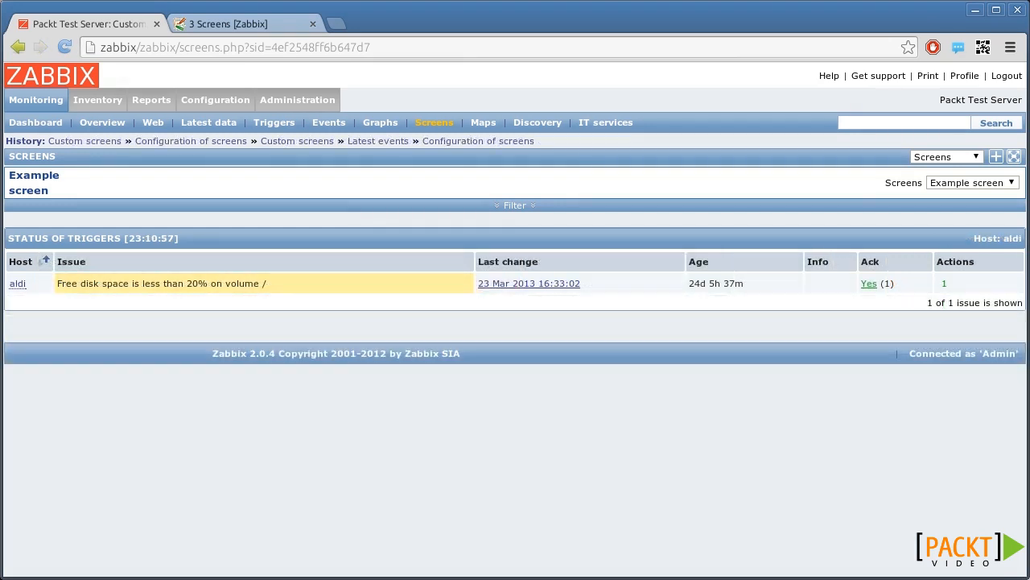
mouse_move(388, 286)
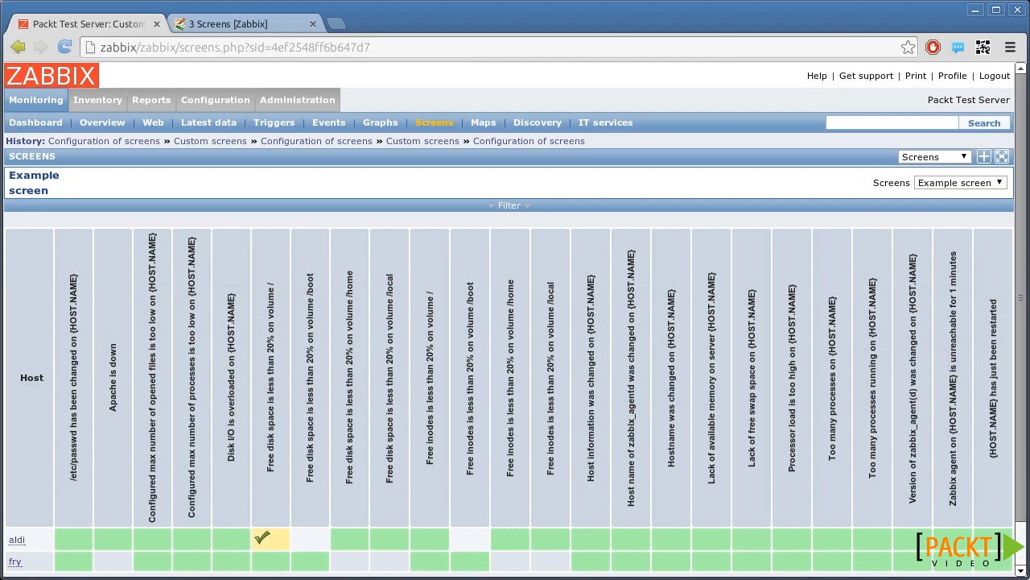
click(118, 537)
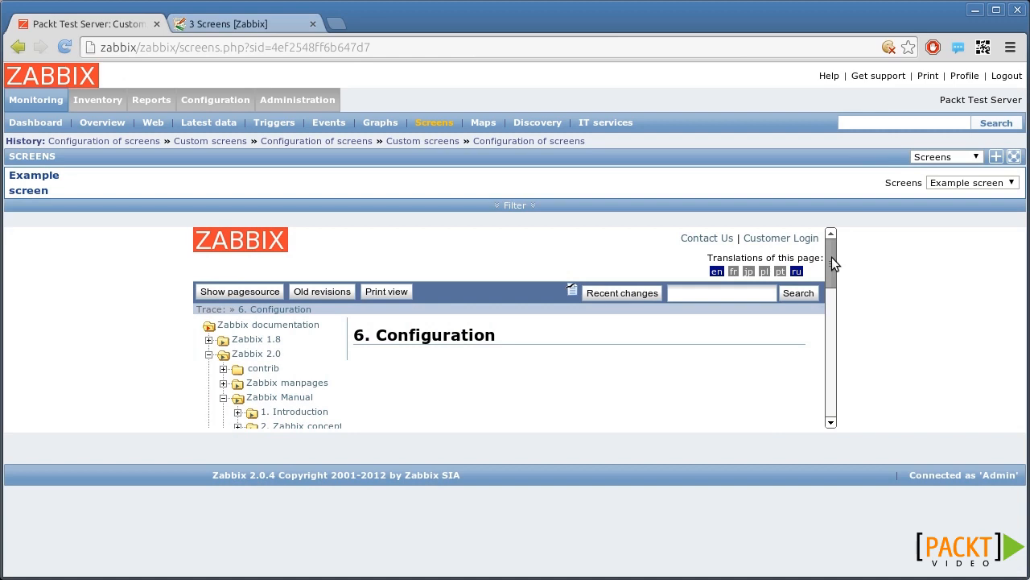
drag(831, 257, 833, 394)
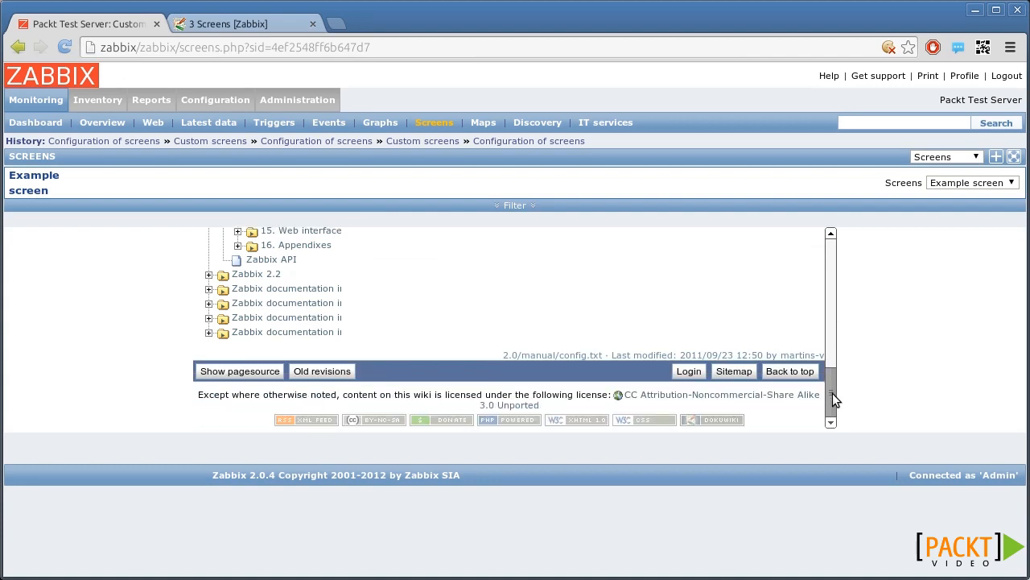